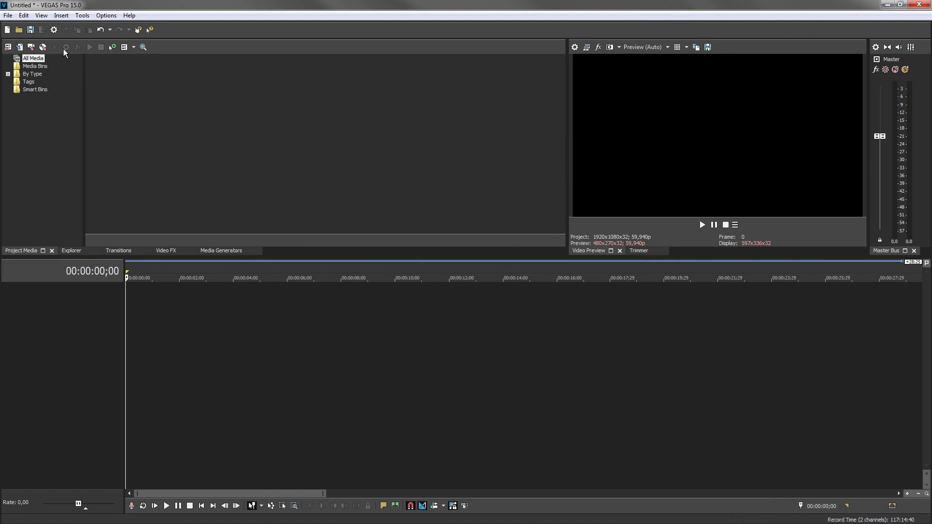
- Restore the Default Layout from the View > Window Layouts menu
left_click(48, 18)
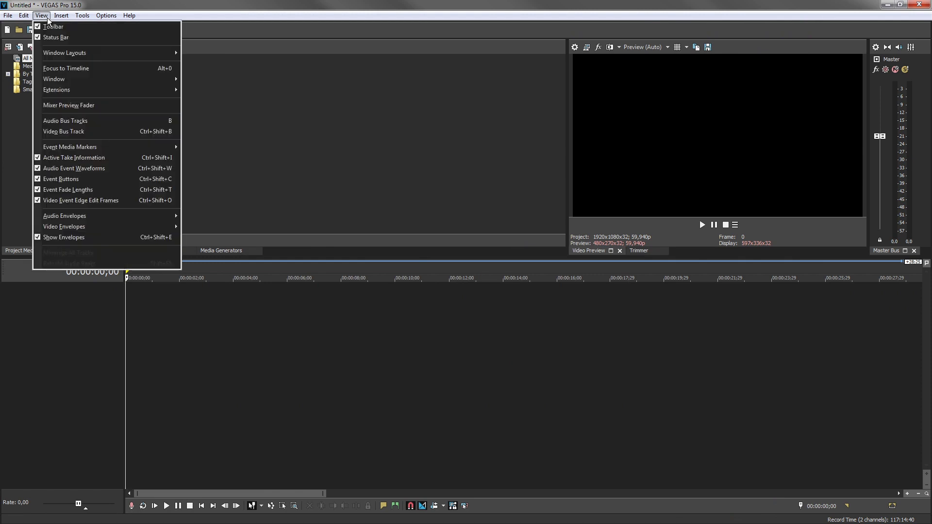
mouse_move(162, 54)
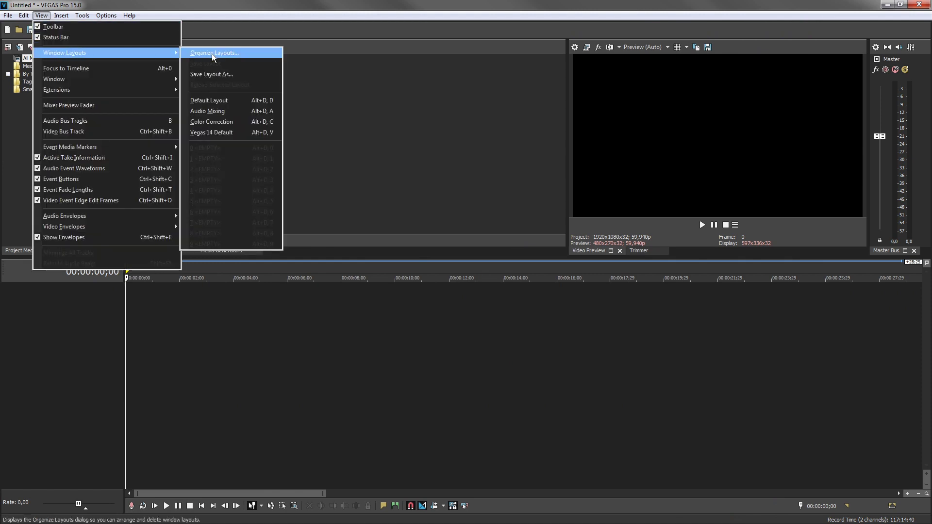
left_click(229, 99)
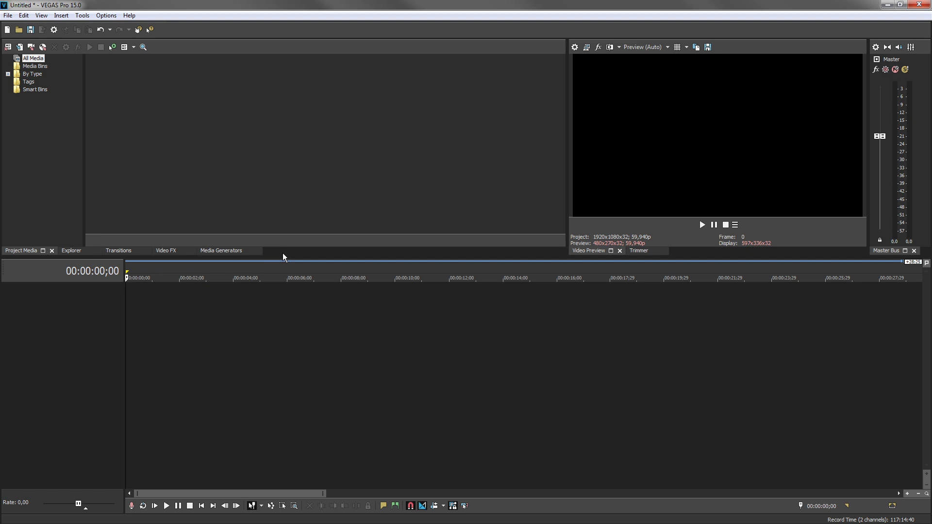
left_click(223, 253)
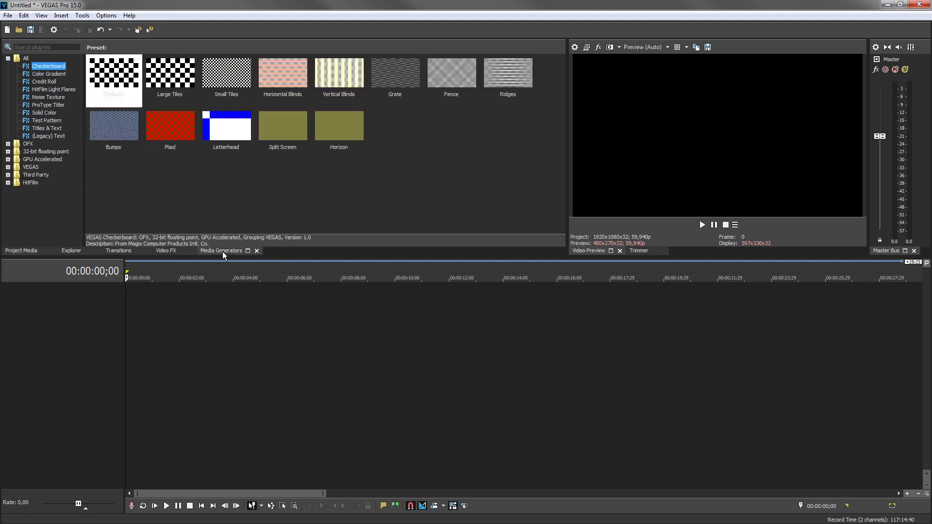
left_click(168, 252)
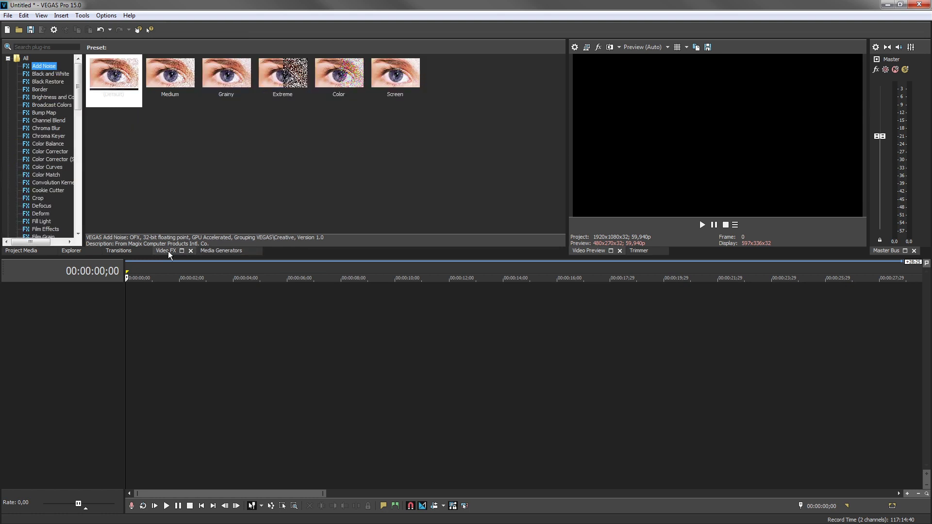
left_click(119, 252)
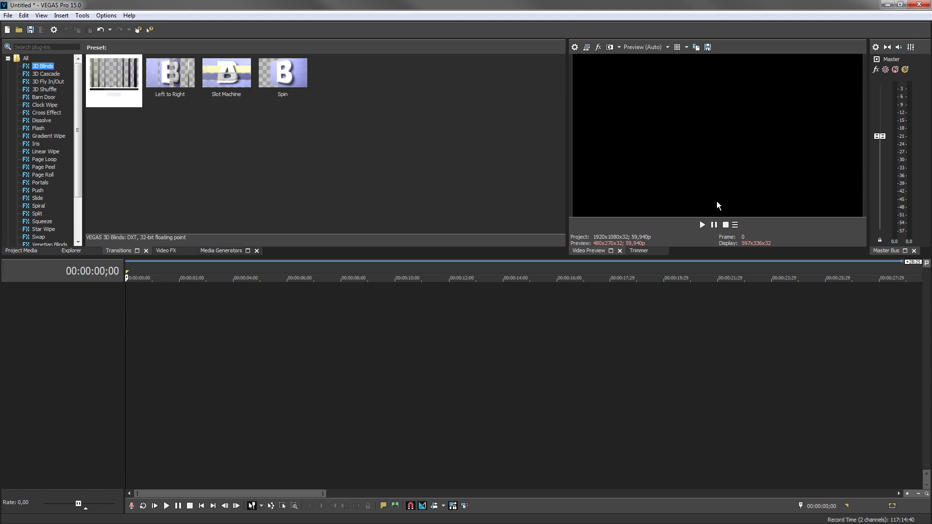
left_click(640, 250)
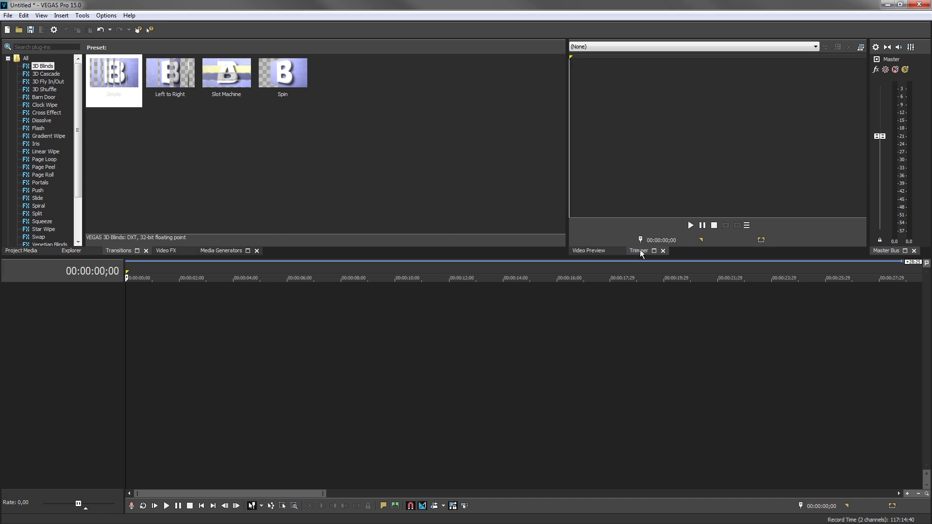
left_click(593, 250)
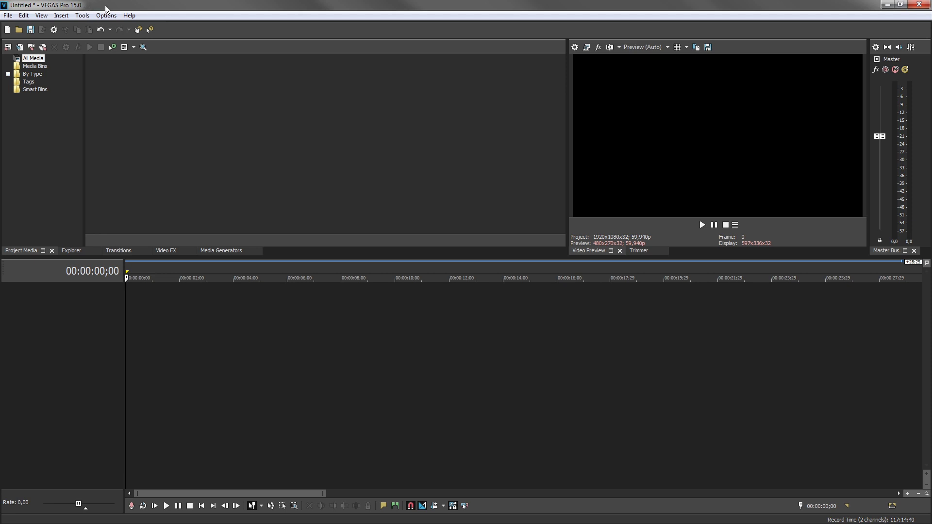
left_click(8, 15)
left_click(21, 16)
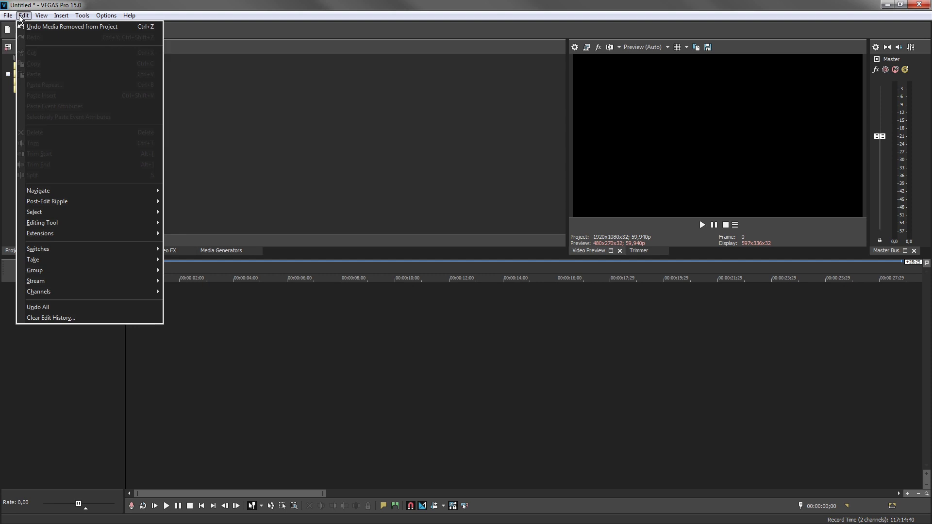
mouse_move(41, 17)
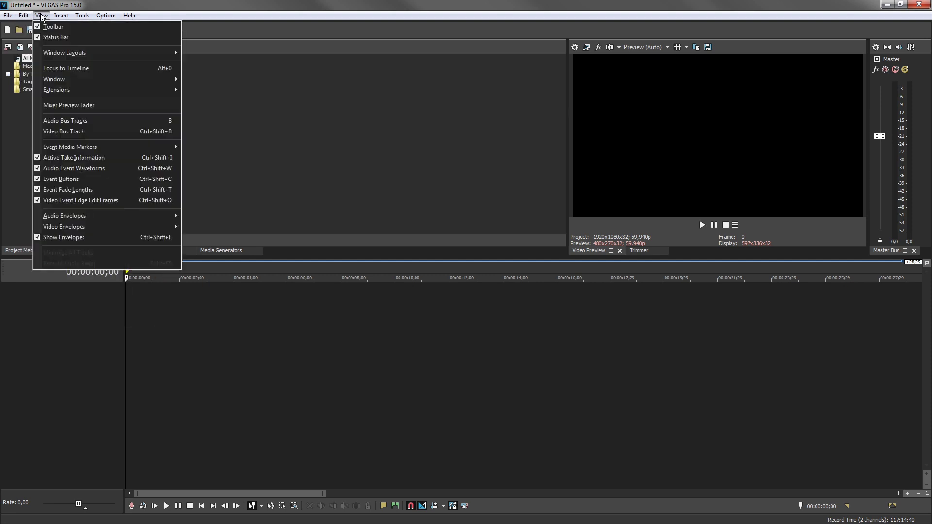
left_click(84, 16)
left_click(99, 16)
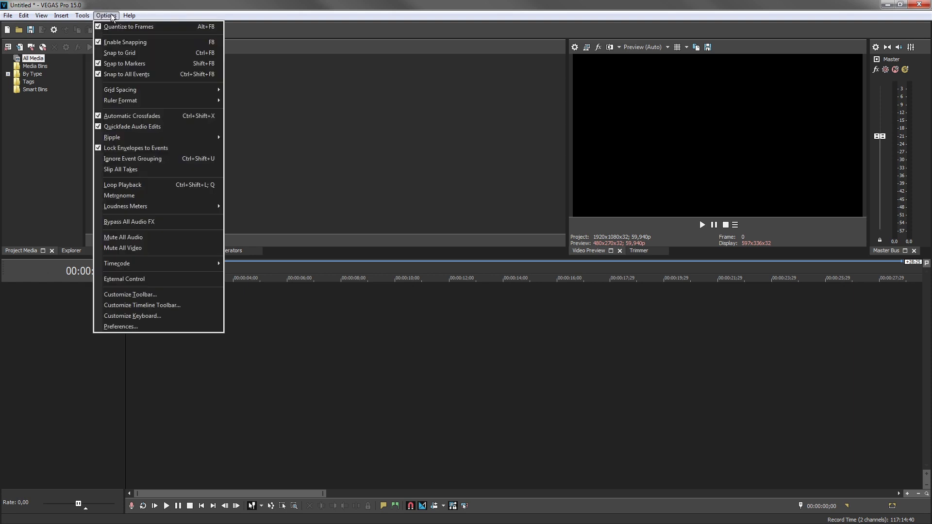
left_click(112, 17)
left_click(131, 16)
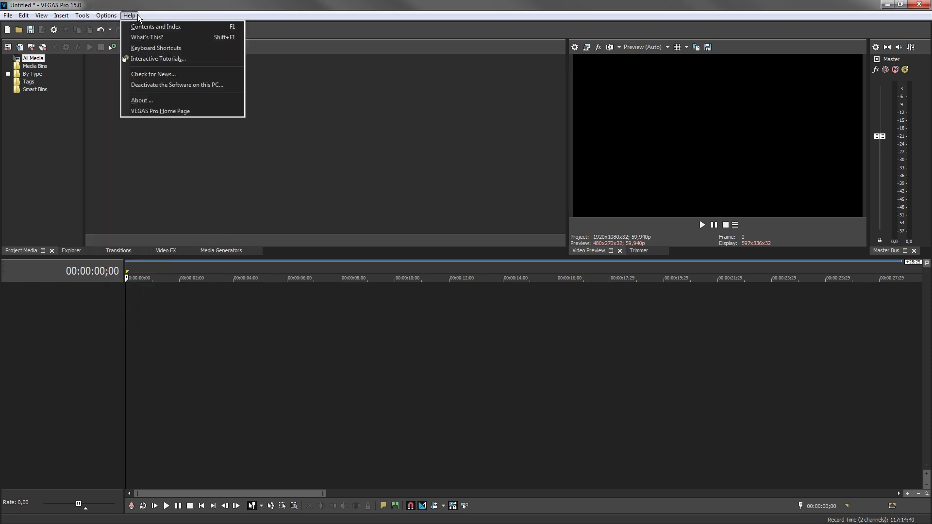
left_click(154, 16)
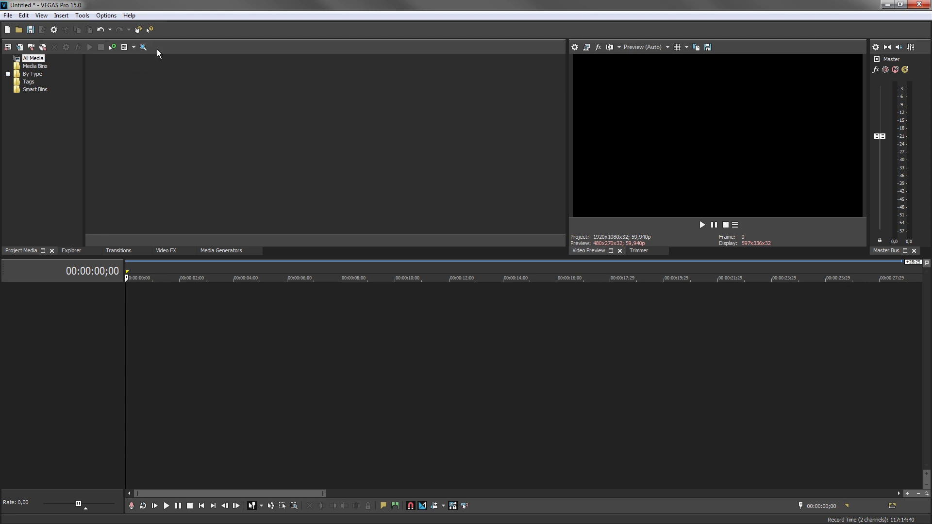
- Browse Transitions, return to Project Media with Alt+1, then show the Trimmer instead of the preview
left_click(127, 251)
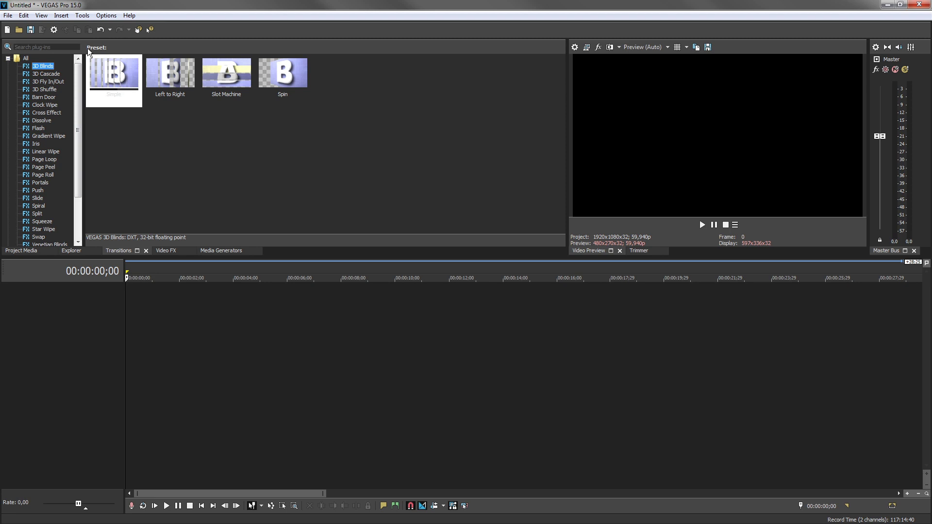
key("alt+1")
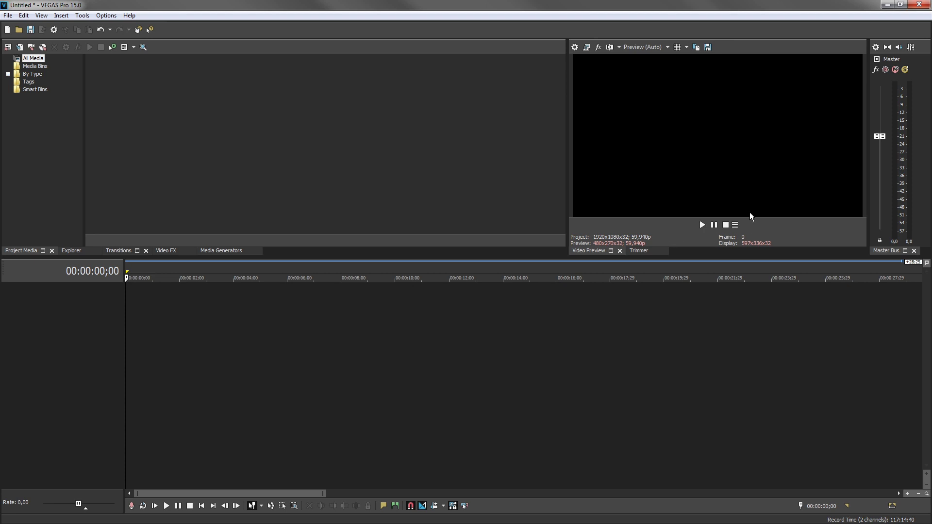
left_click(647, 250)
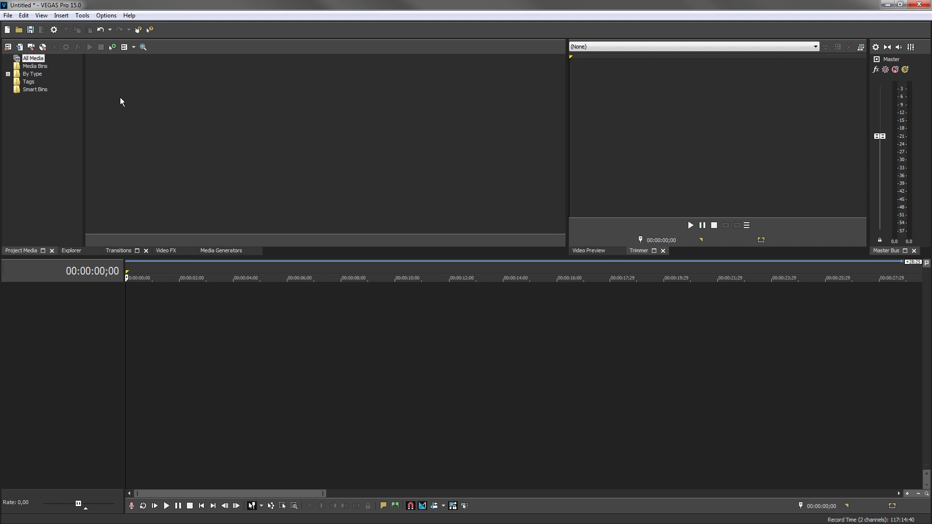
- Import Drone raw.mp4 from VEGAS Pro Tutorials > MEDIA > VIDEO into Project Media
left_click(20, 50)
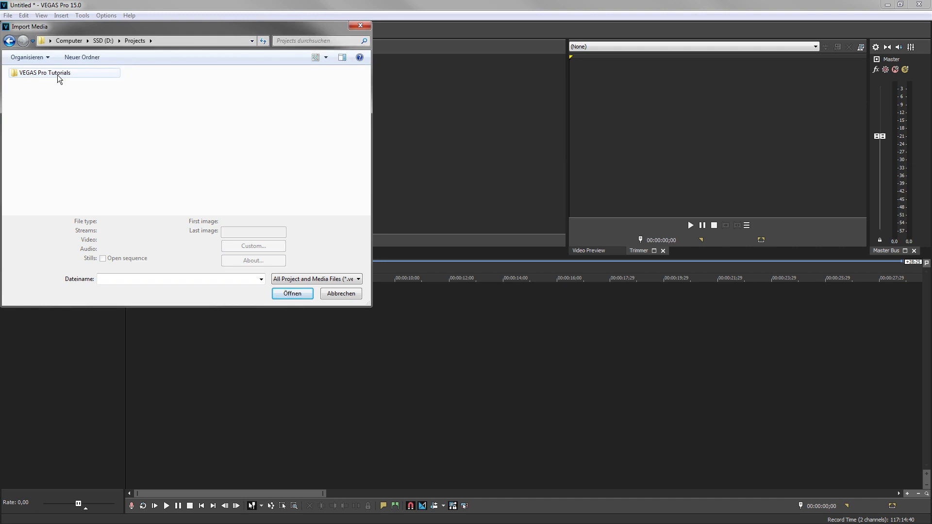
double_click(60, 78)
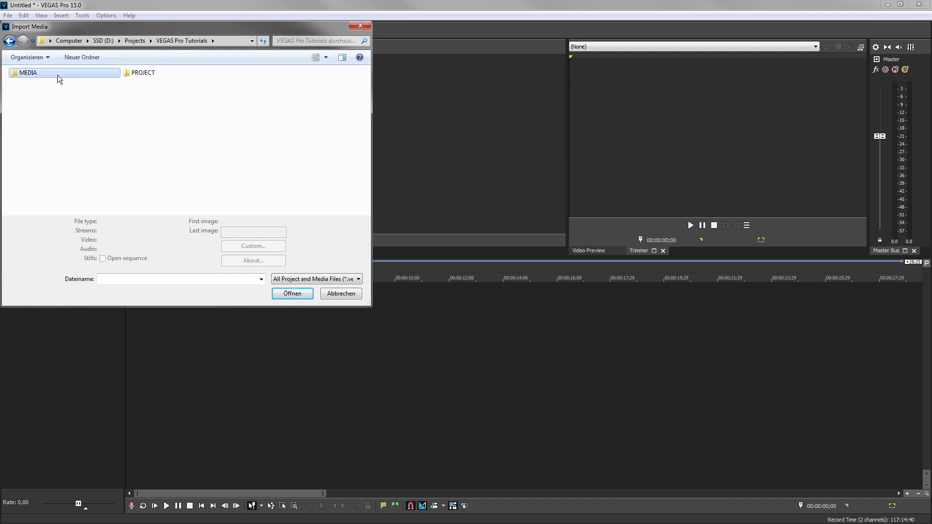
double_click(58, 79)
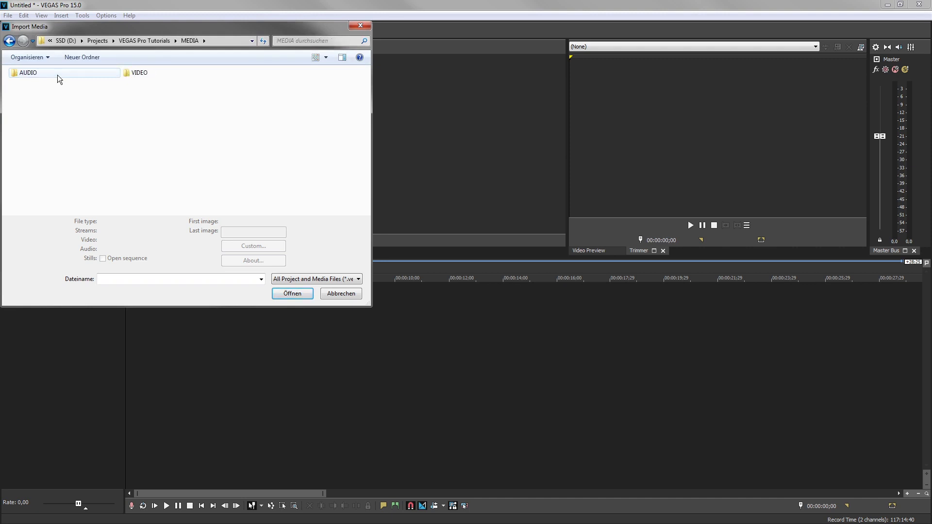
double_click(140, 76)
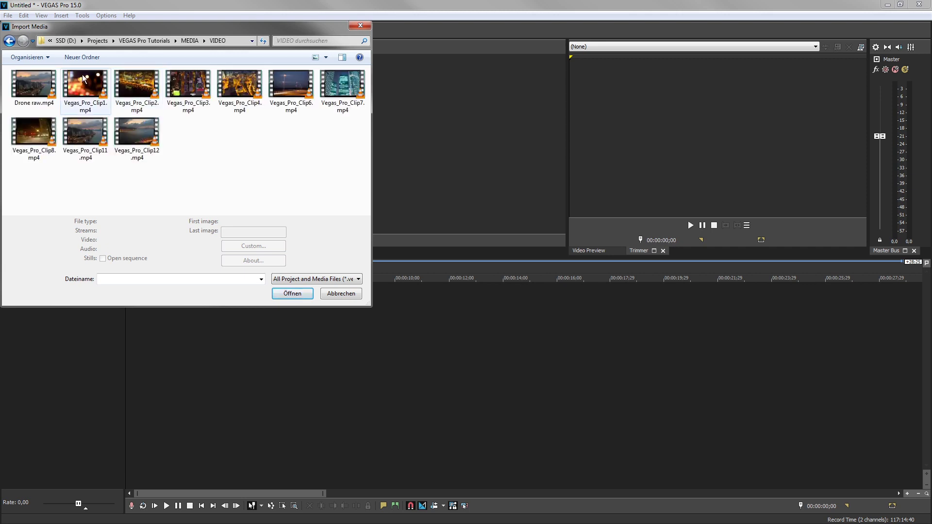
left_click(45, 81)
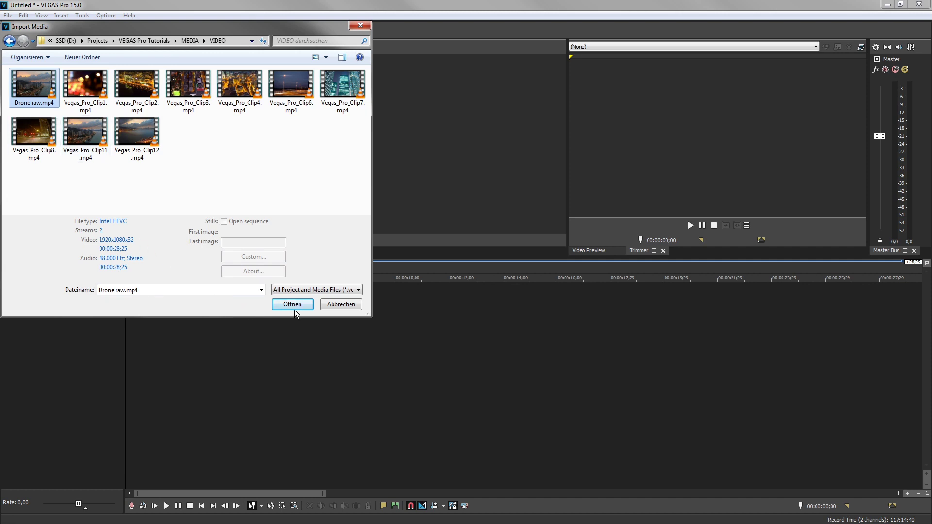
left_click(306, 305)
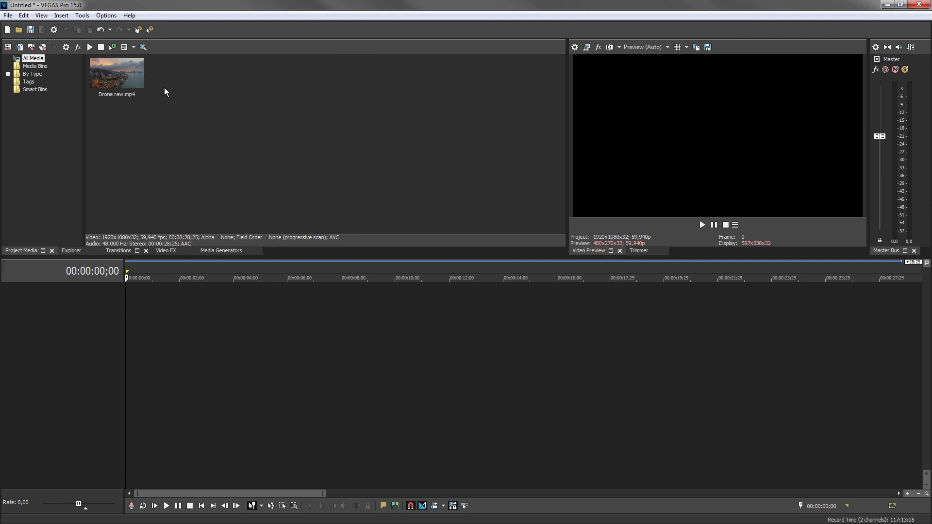
- Place Drone raw.mp4 at 00:00:00;00 on the timeline and select its video and audio tracks
left_click_drag(118, 70, 130, 296)
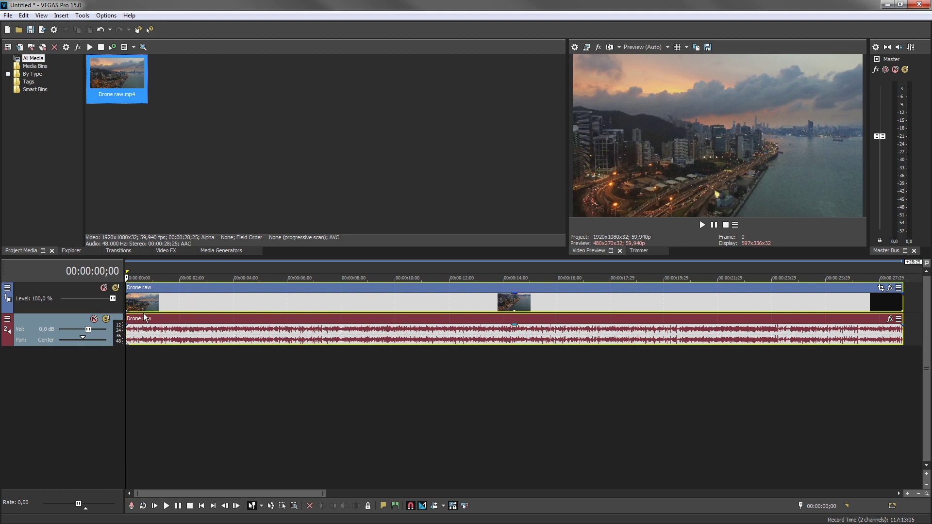
left_click(38, 291)
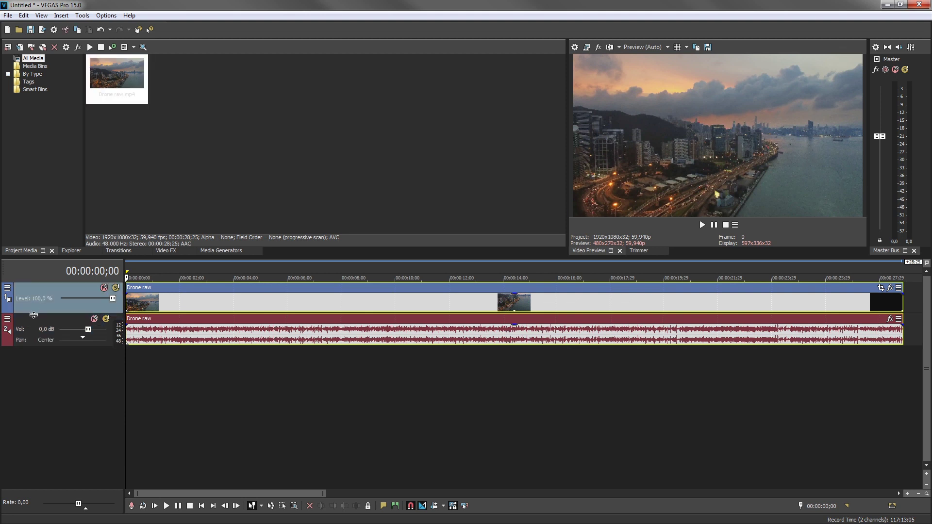
left_click(33, 333)
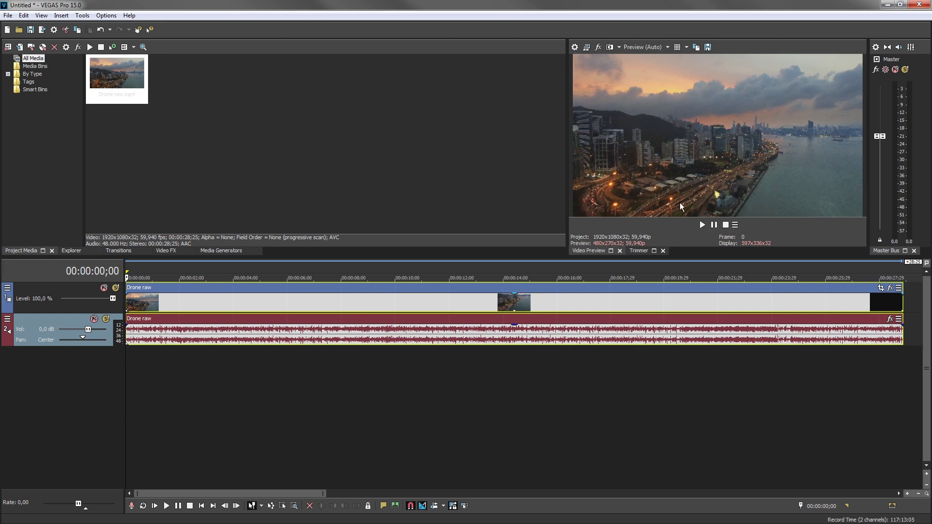
- Play the drone clip, stop back at the start, then play it again and pause
left_click(702, 226)
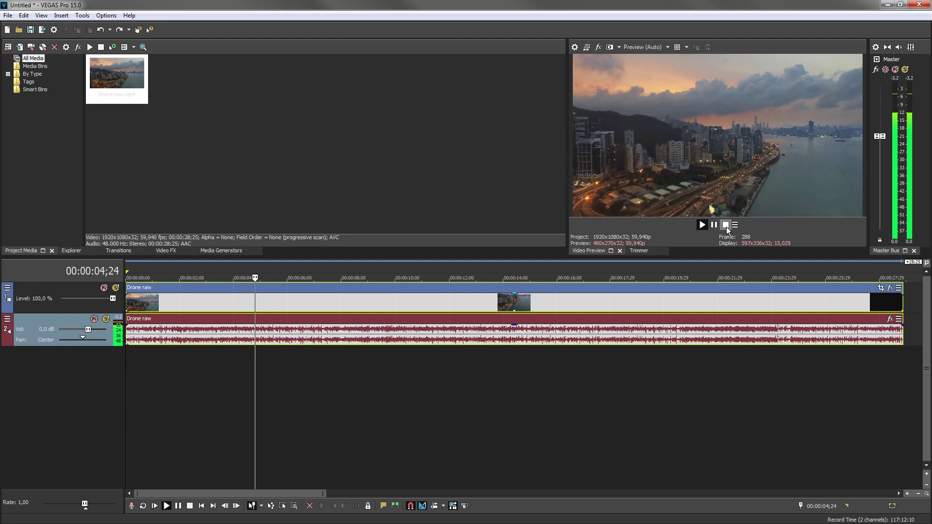
left_click(725, 225)
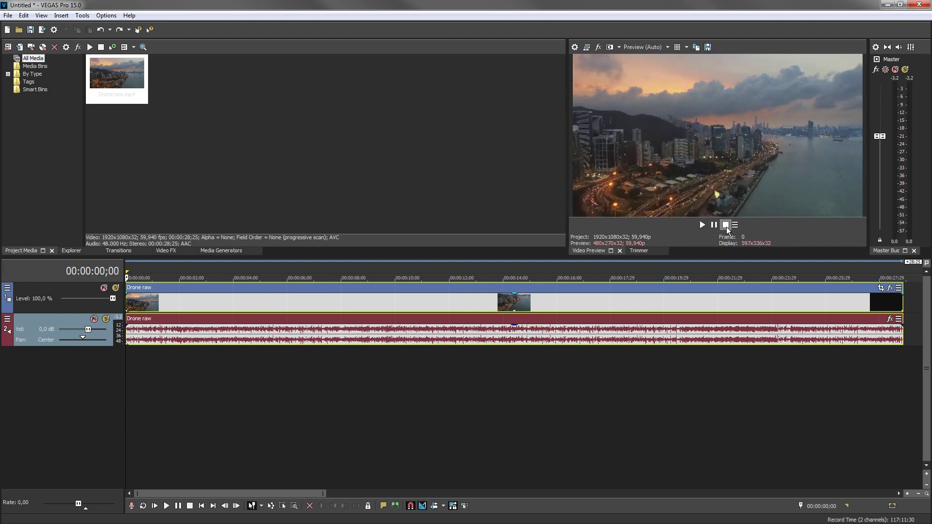
left_click(702, 225)
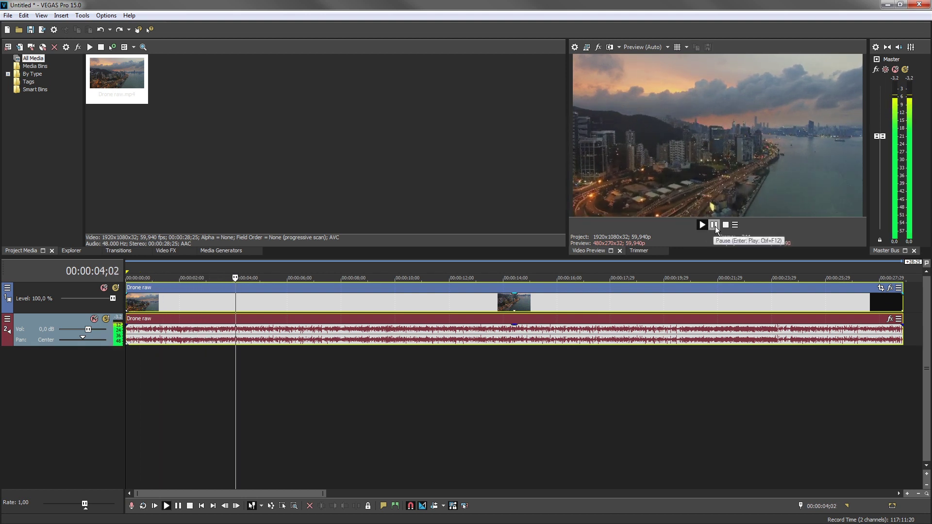
left_click(714, 226)
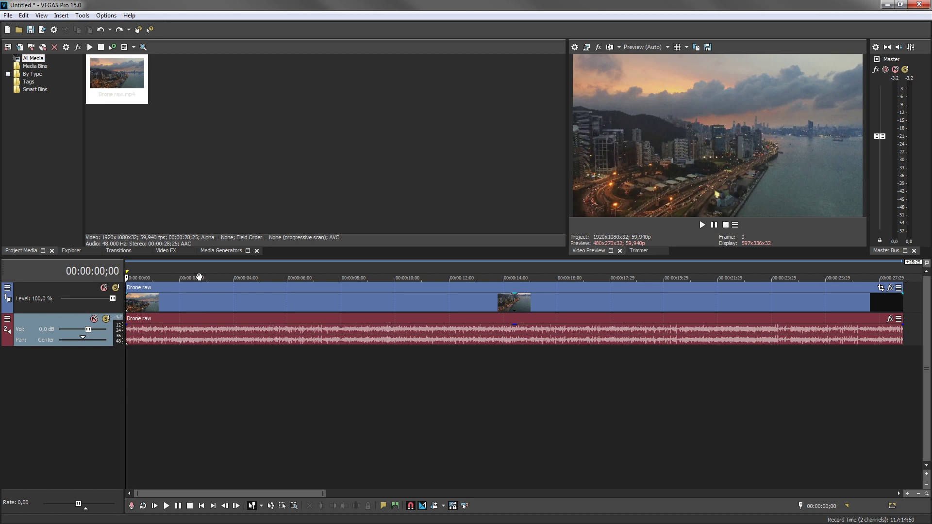
- Keep the ruler in SMPTE Drop format and set the cursor at 00:00:02;20
right_click(312, 279)
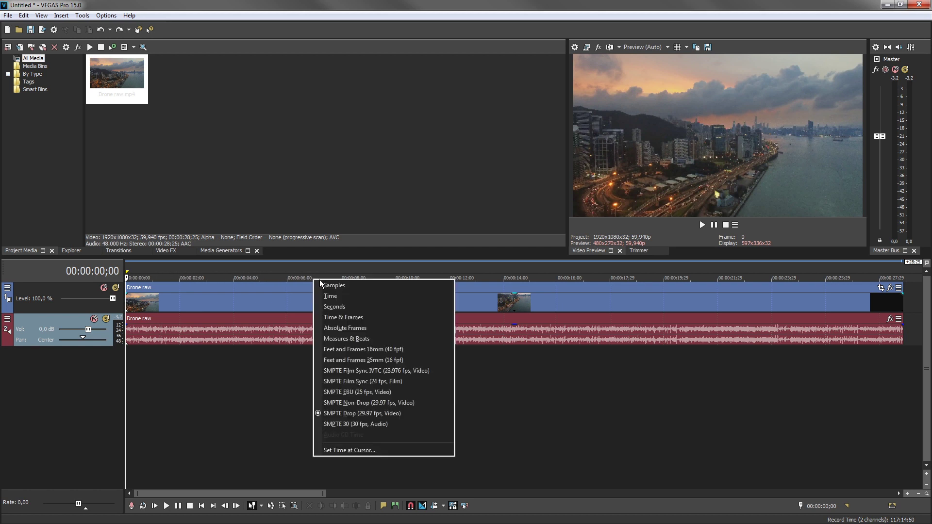
left_click(333, 413)
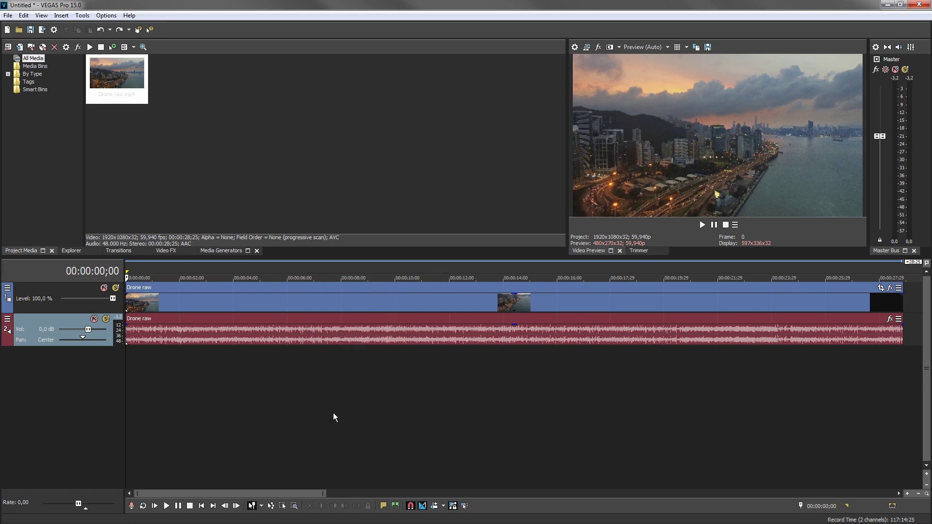
left_click(197, 269)
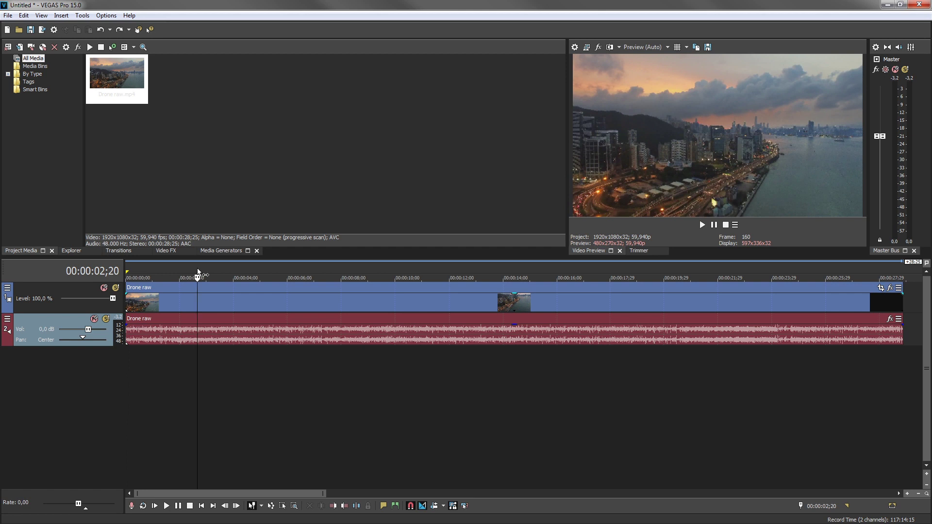
- Add markers named 'Start' at 00:00:02;20 and 'add logo' at 00:00:04;22
left_click(198, 269)
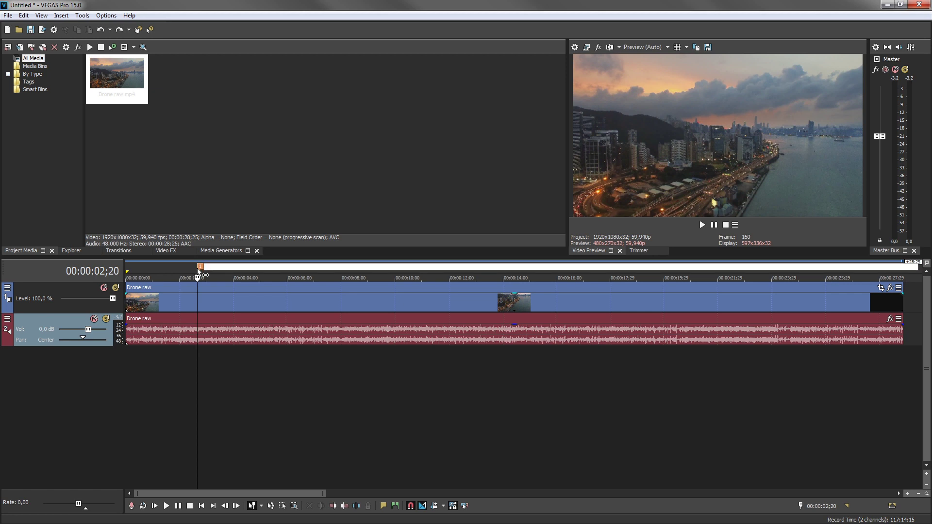
type("Start")
key("Return")
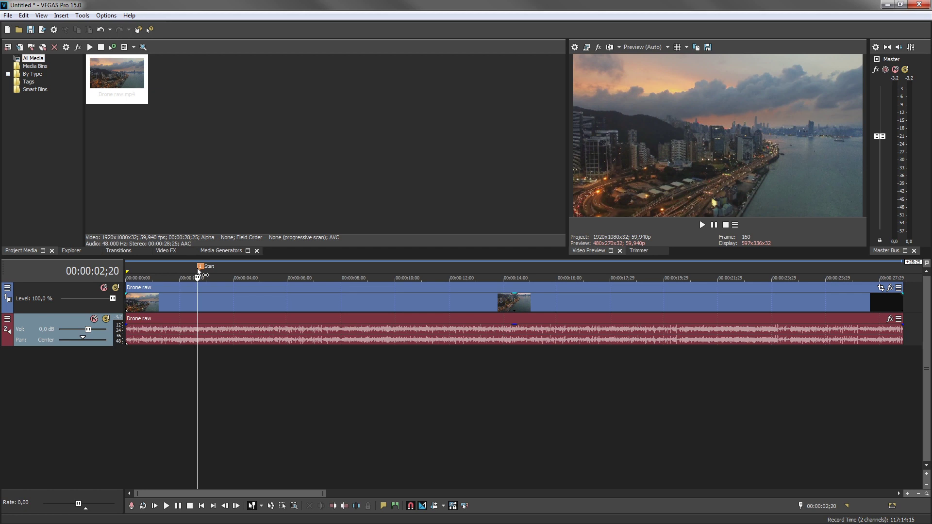
left_click(253, 267)
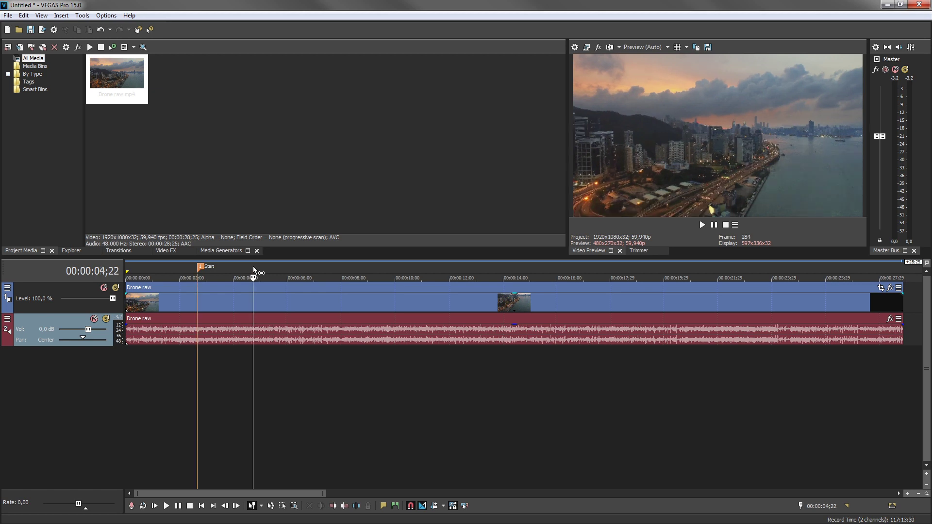
key("m")
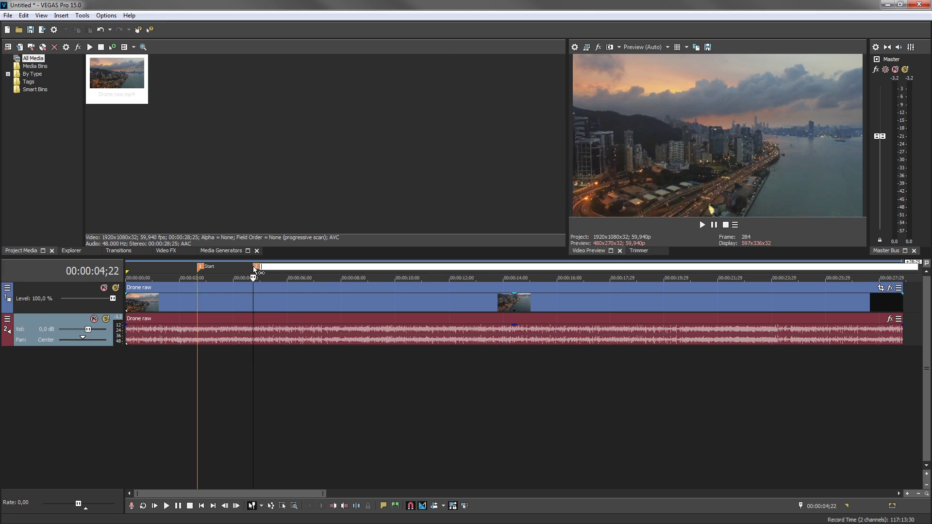
type("add logo")
key("Return")
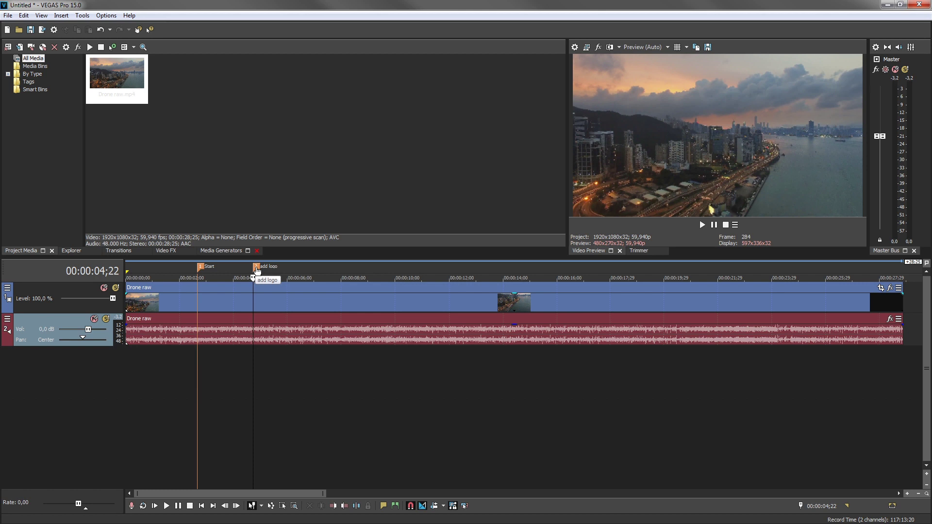
- Jump between the two markers with Ctrl+arrows, then create a region over 00:00:01;10–00:00:14;04
key("ctrl+Left")
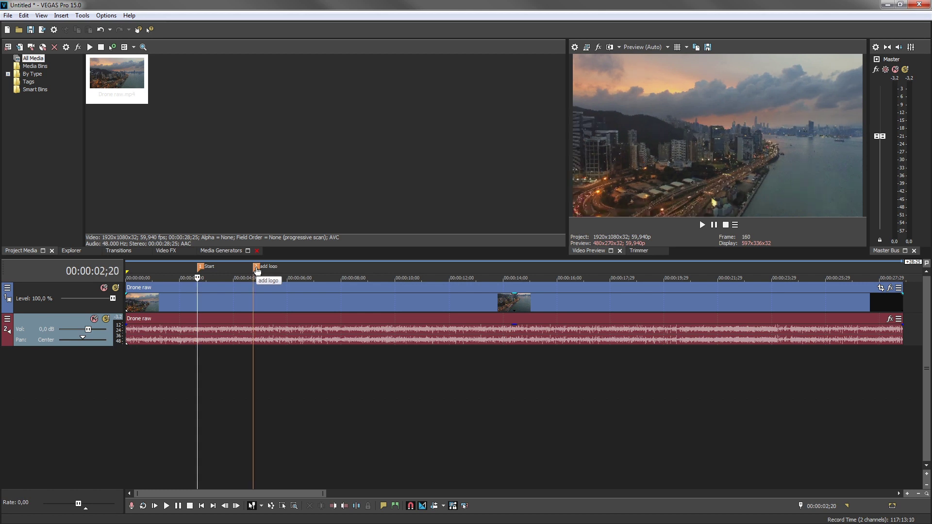
key("ctrl+Right")
key("ctrl+Left")
key("ctrl+Right")
left_click_drag(162, 266, 507, 270)
key("r")
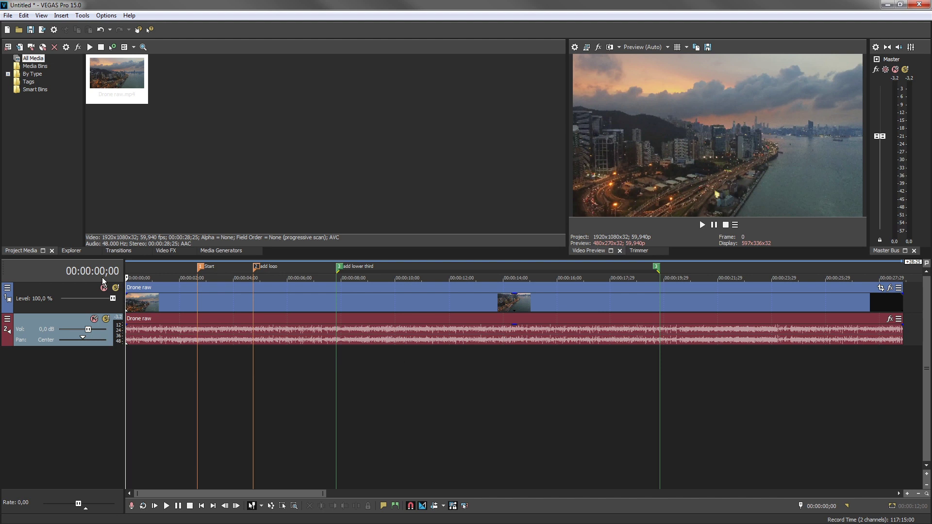
- Jump to the Start marker, select region 3 'add lower third' (00:00:07;24–00:00:19;24), then deselect it
key("Return")
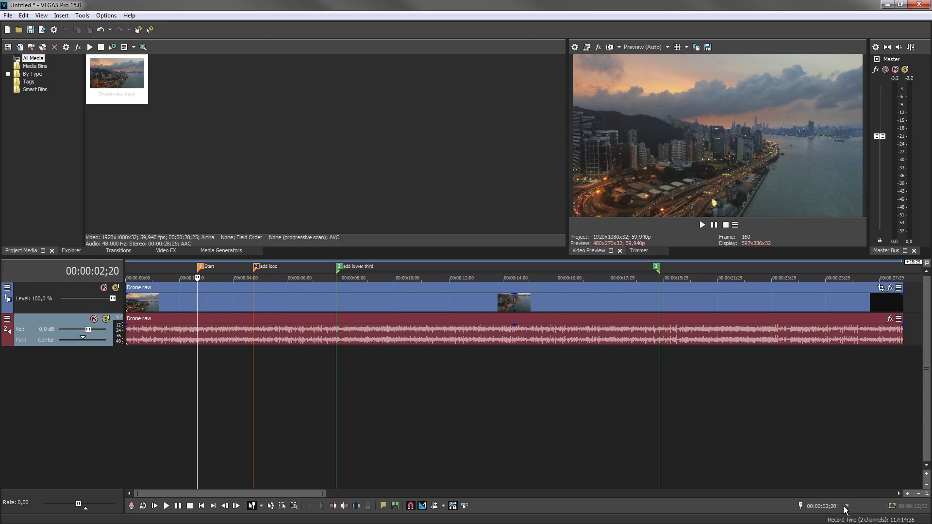
key("3")
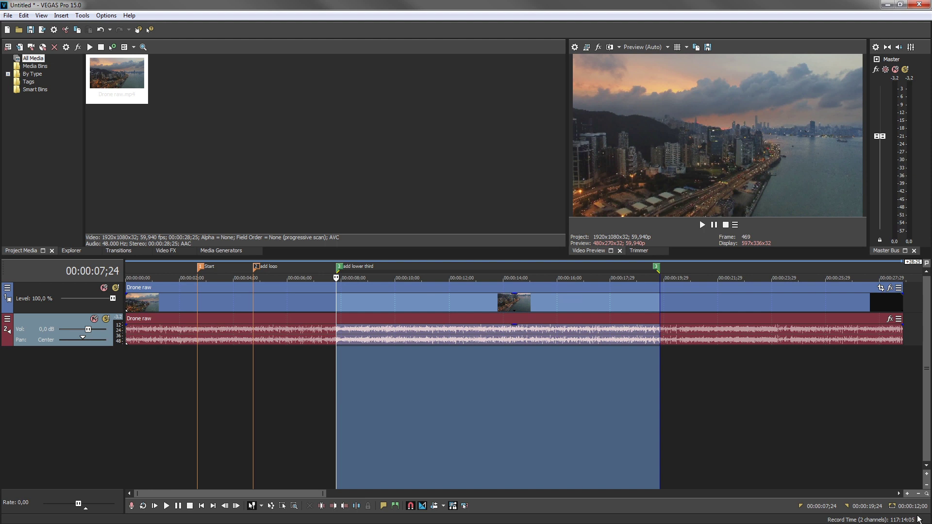
left_click(434, 370)
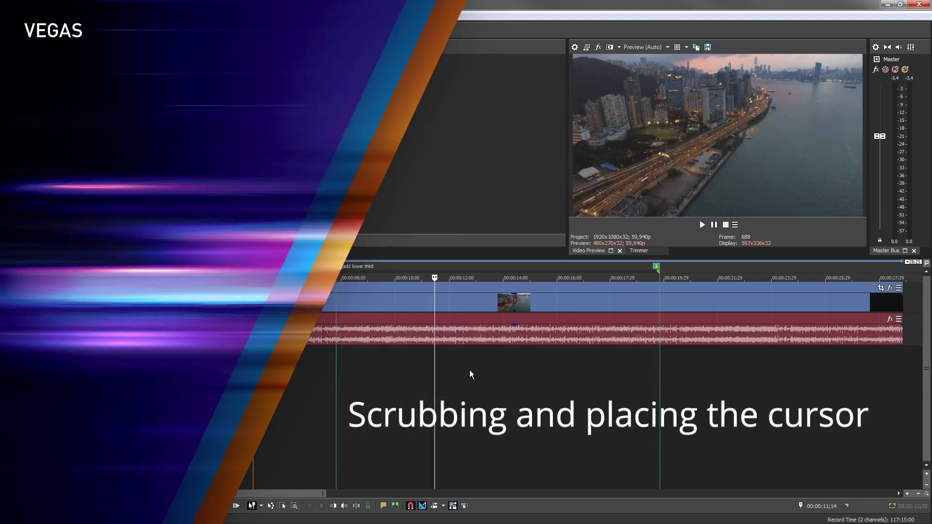
- After trying several cursor spots, set the cursor at 00:00:10;28 and start playback with Space
left_click(470, 369)
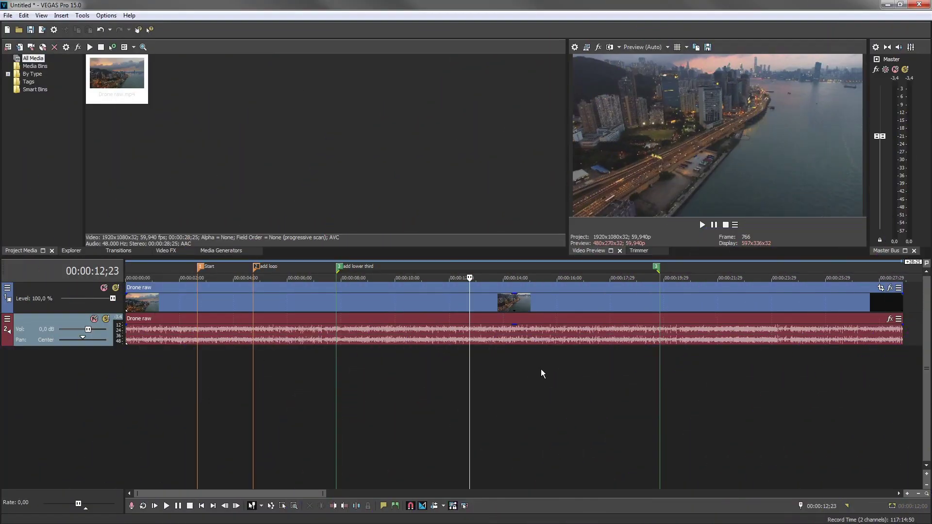
left_click(583, 372)
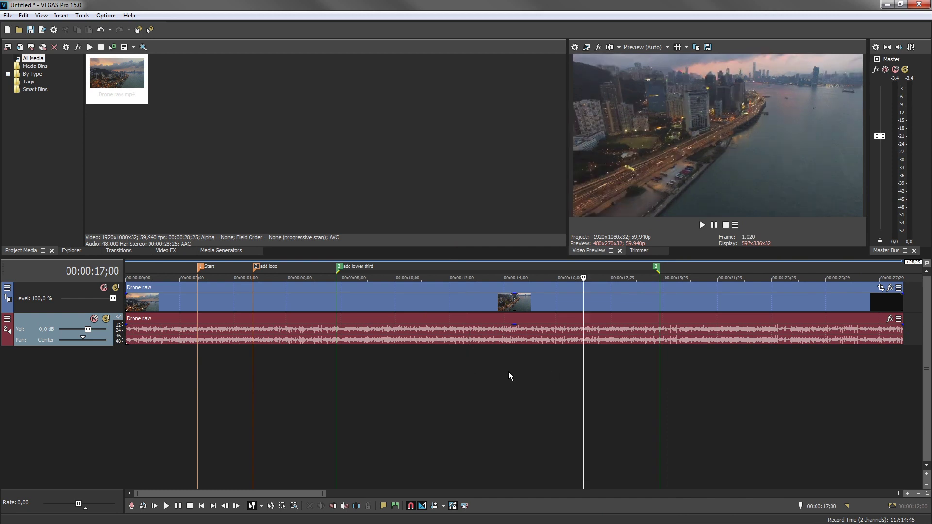
left_click(470, 371)
left_click(583, 368)
left_click(294, 372)
left_click(420, 374)
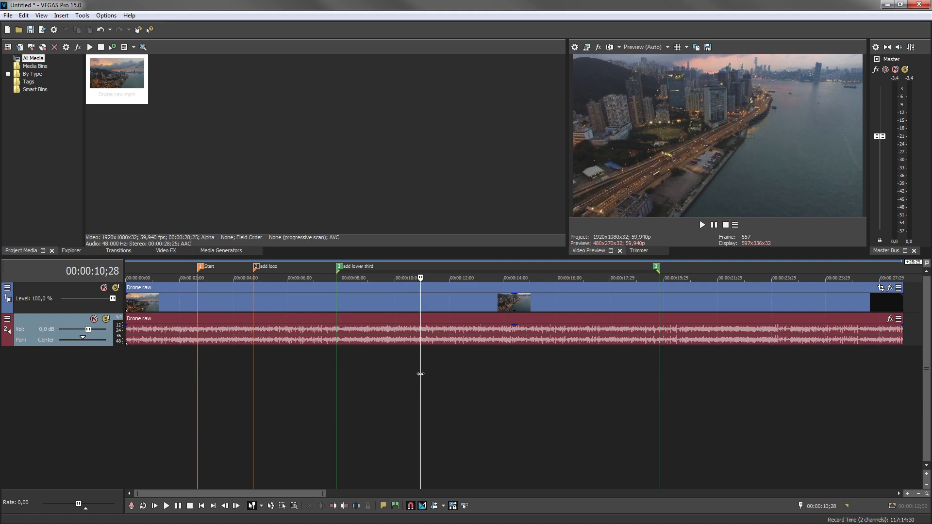
key("space")
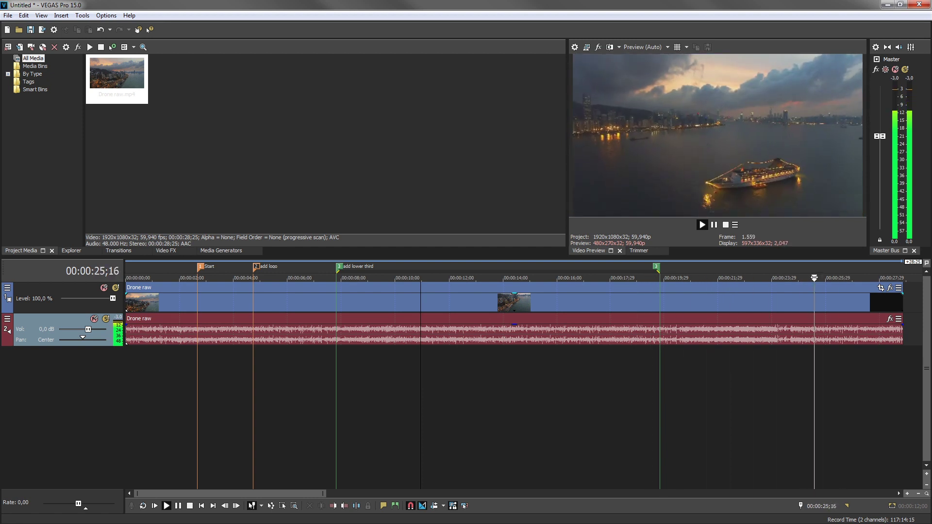
- Scrub back to 00:00:20;21, play in reverse with the Rate slider, and leave the cursor at 00:00:14;10
left_click_drag(742, 277, 689, 277)
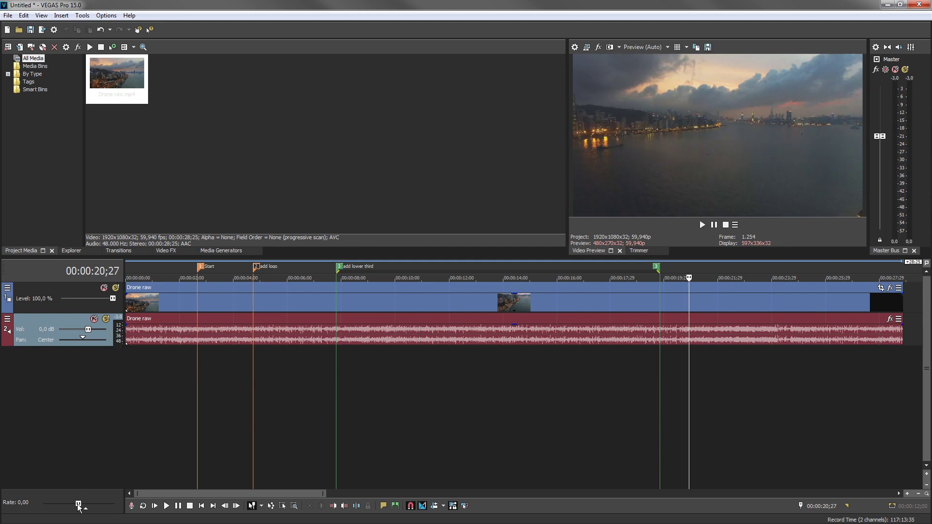
mouse_move(78, 507)
left_mouse_down()
mouse_move(44, 511)
mouse_move(102, 510)
mouse_move(78, 511)
left_mouse_up()
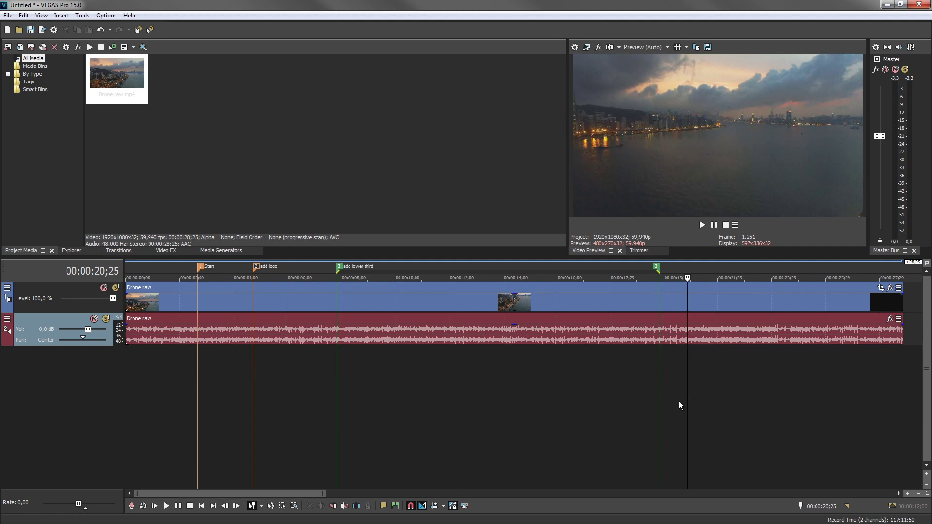
left_click_drag(686, 396, 522, 402)
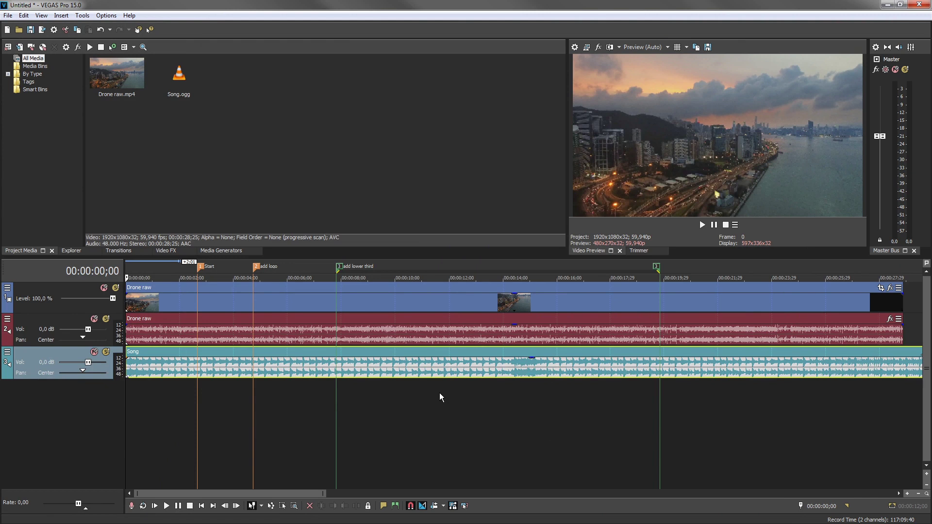
- Play the project while adjusting the track volume faders, setting the Song track to -1,2 dB
key("space")
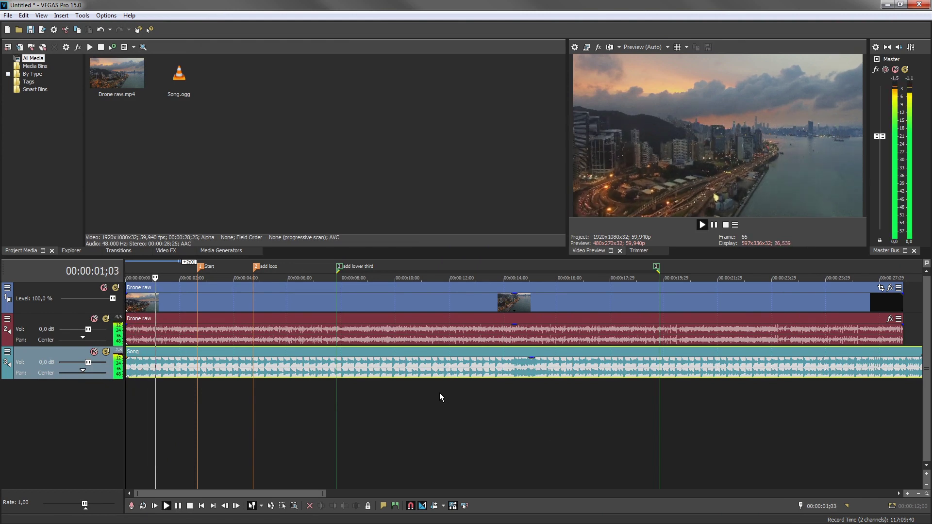
left_click_drag(87, 329, 64, 330)
left_click_drag(88, 362, 65, 362)
mouse_move(63, 329)
left_mouse_down()
mouse_move(89, 331)
mouse_move(67, 329)
left_mouse_up()
left_click_drag(64, 362, 84, 362)
- Return the drone audio near 0 dB, lower the master level, and mute the Drone raw audio track
left_click(95, 319)
left_click(95, 318)
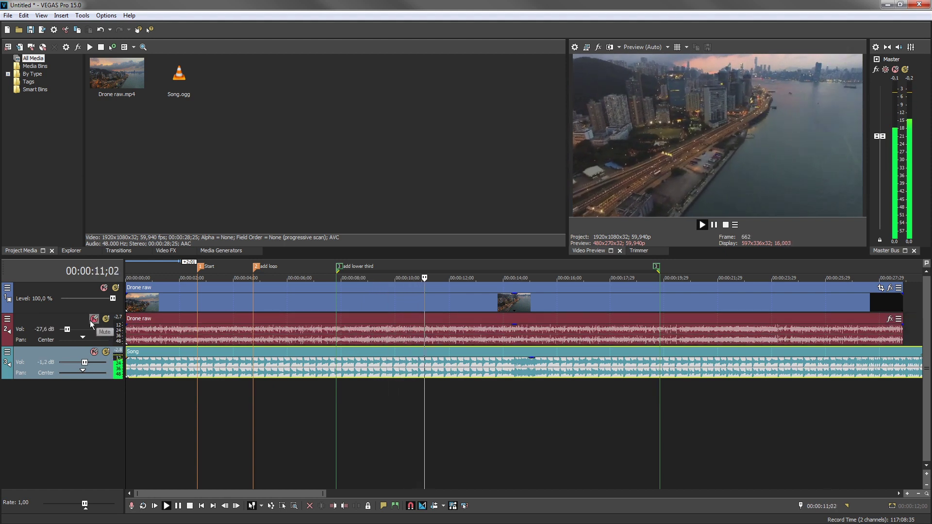
left_click_drag(68, 330, 87, 330)
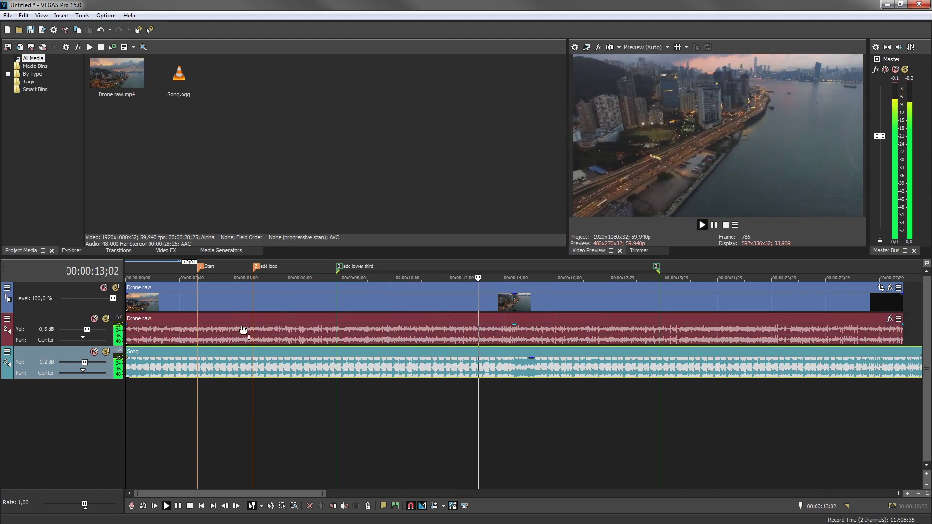
mouse_move(882, 137)
left_mouse_down()
mouse_move(876, 205)
mouse_move(874, 109)
mouse_move(880, 141)
left_mouse_up()
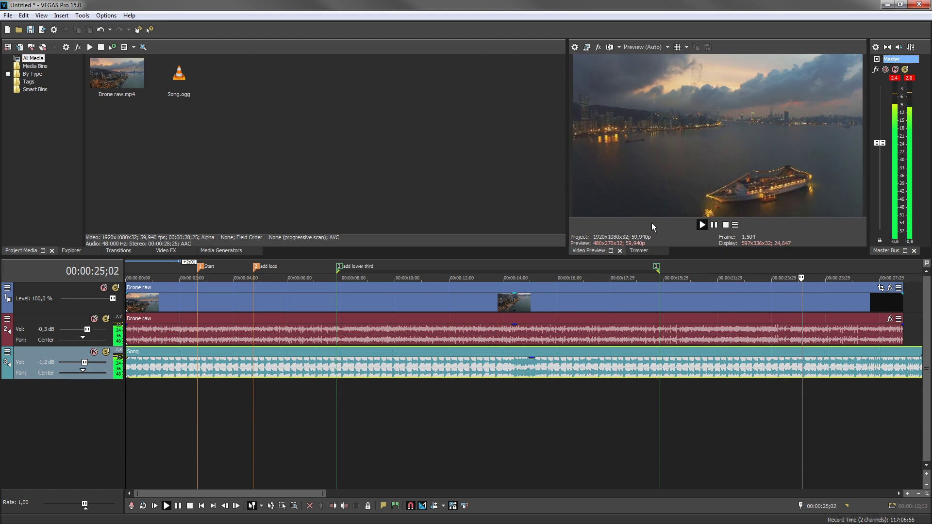
left_click(94, 319)
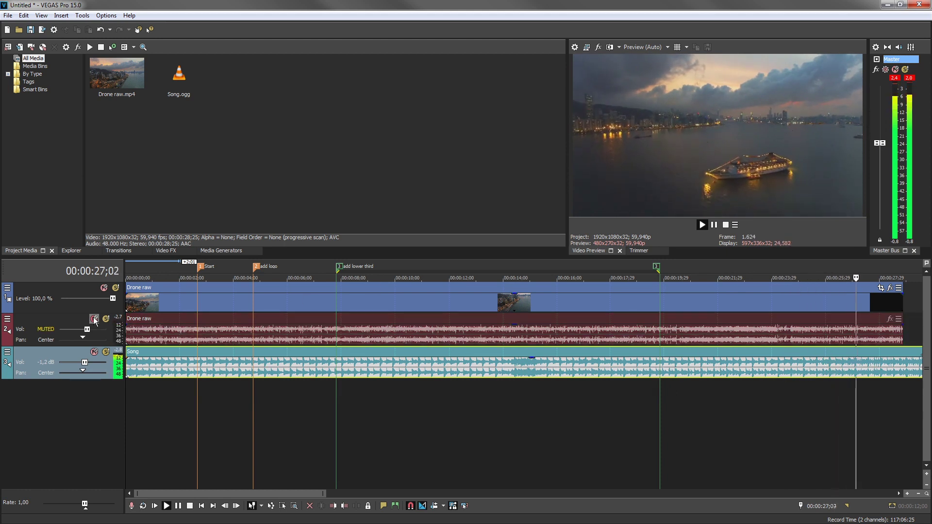